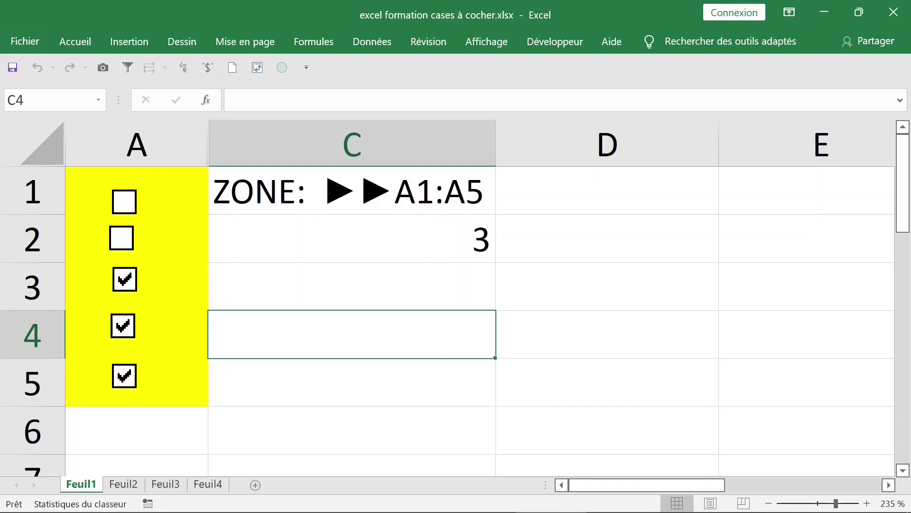
- Tick rows 1–2, then clear all five Feuil1 checkboxes so the count reads 0, and go to Feuil2
click(124, 202)
click(122, 237)
click(124, 376)
click(123, 326)
click(124, 280)
click(122, 238)
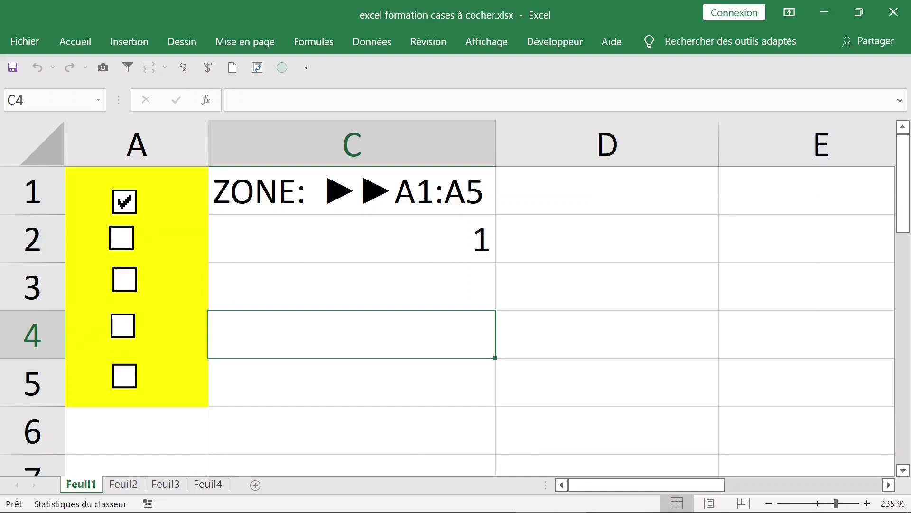
click(124, 202)
click(124, 484)
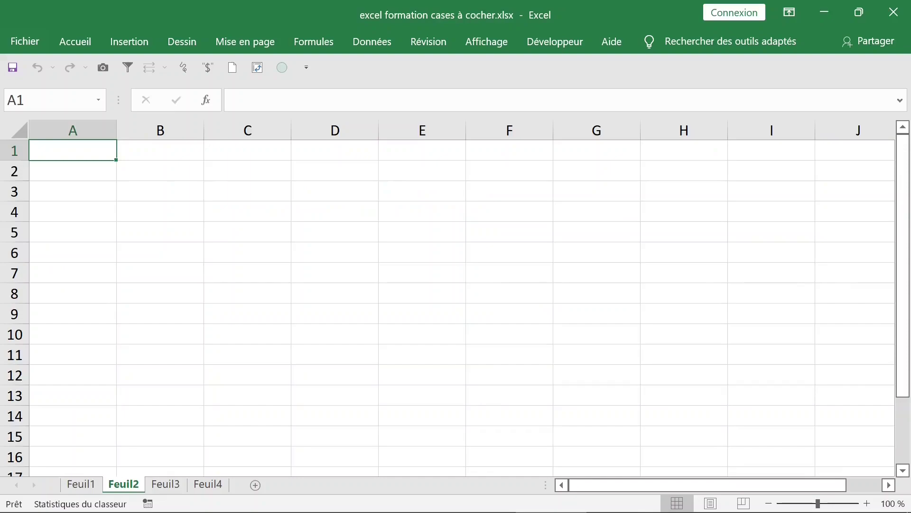
- Zoom in to 175% and place a Case à cocher form checkbox from Développeur > Insérer in A1
ctrl+scroll(448, 298, up, 1)
ctrl+scroll(448, 298, up, 3)
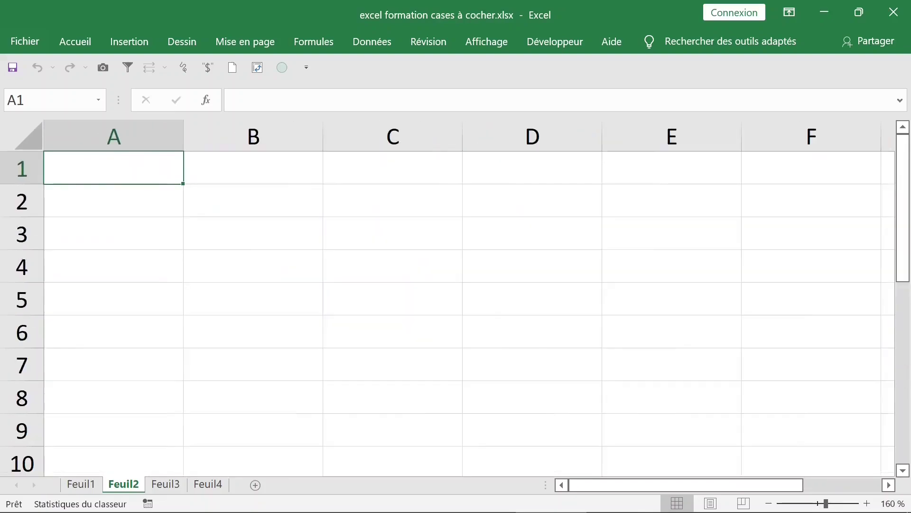
ctrl+scroll(448, 299, up, 1)
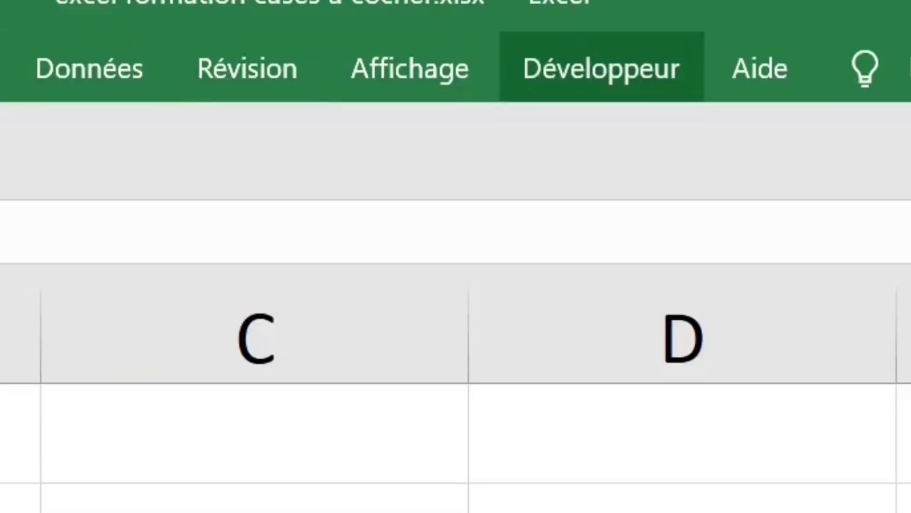
click(601, 69)
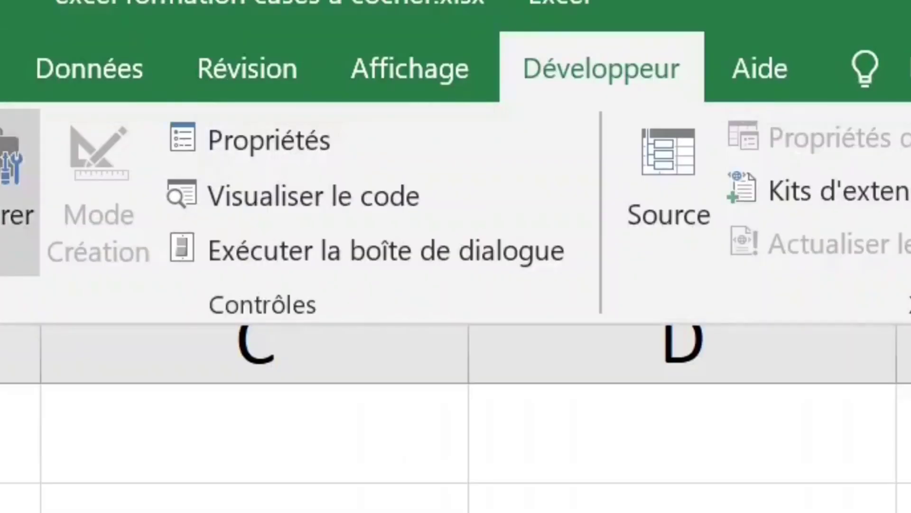
click(14, 200)
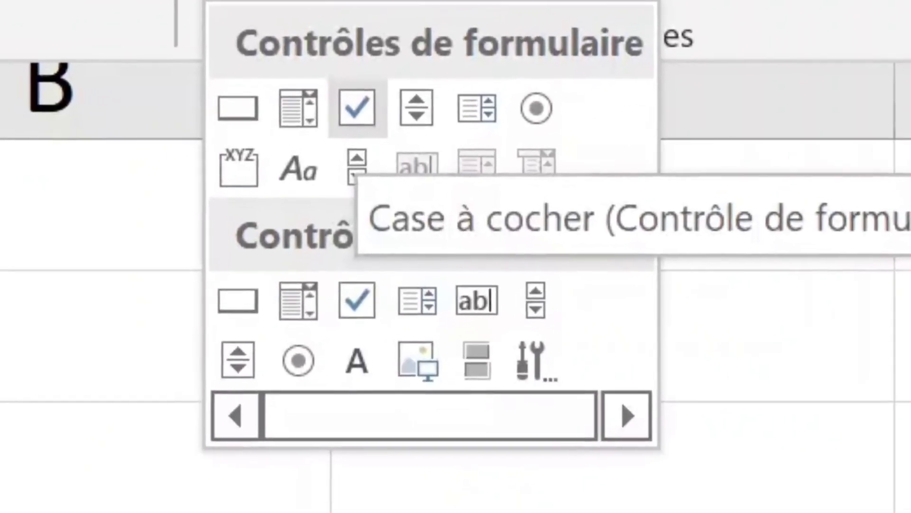
click(358, 120)
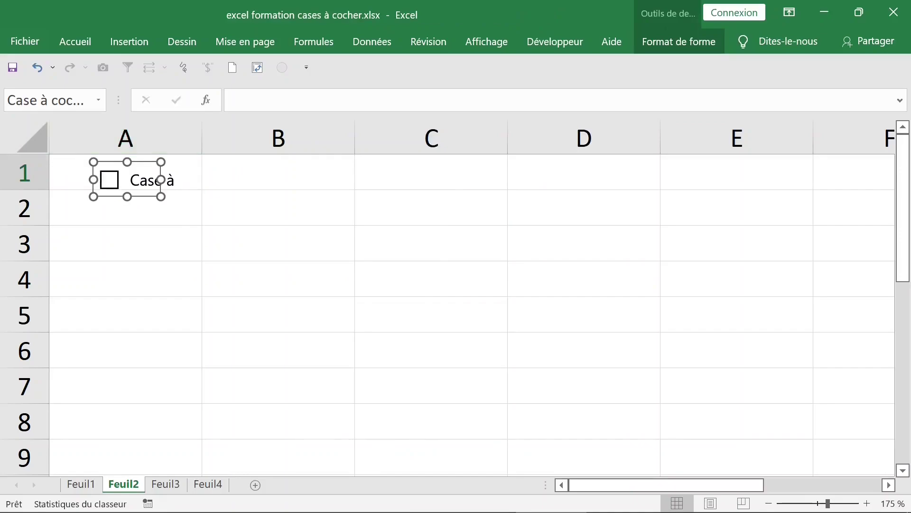
- Replace the checkbox's default label with 'task 1'
click(125, 180)
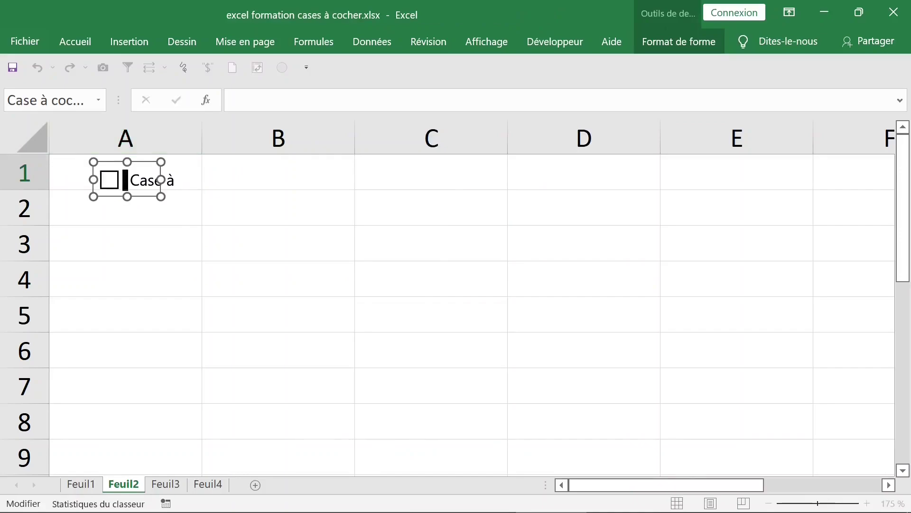
key(Delete)
key(Delete)
key(Delete)
key(Delete)
key(Delete)
key(Delete)
key(Delete)
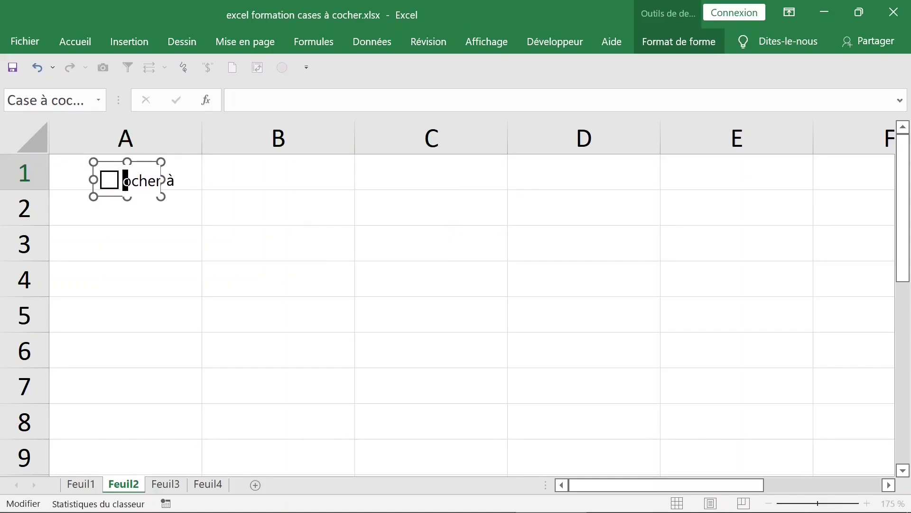
key(Delete)
key(Delete)
key(Delete)
key(Delete)
key(Delete)
text(task)
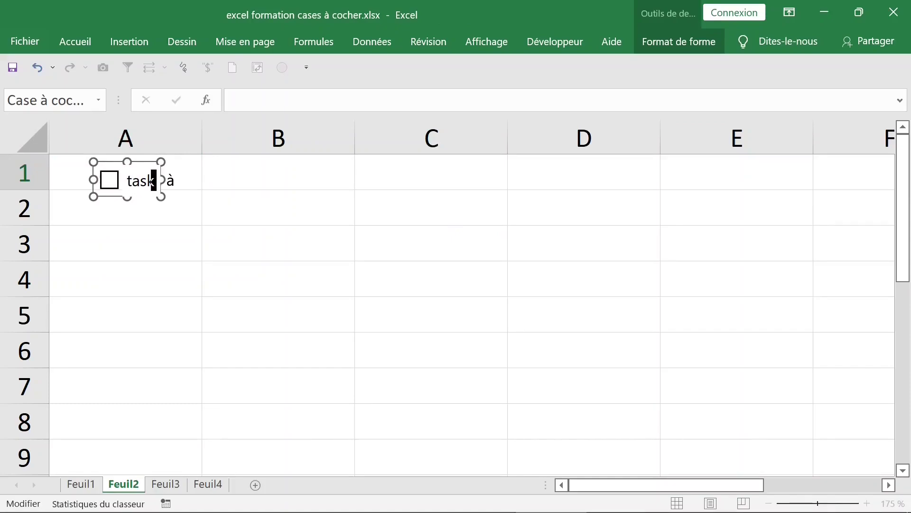
text( 1)
click(125, 242)
- Toggle the task 1 checkbox several times, leave it unticked, and select it without toggling
click(110, 178)
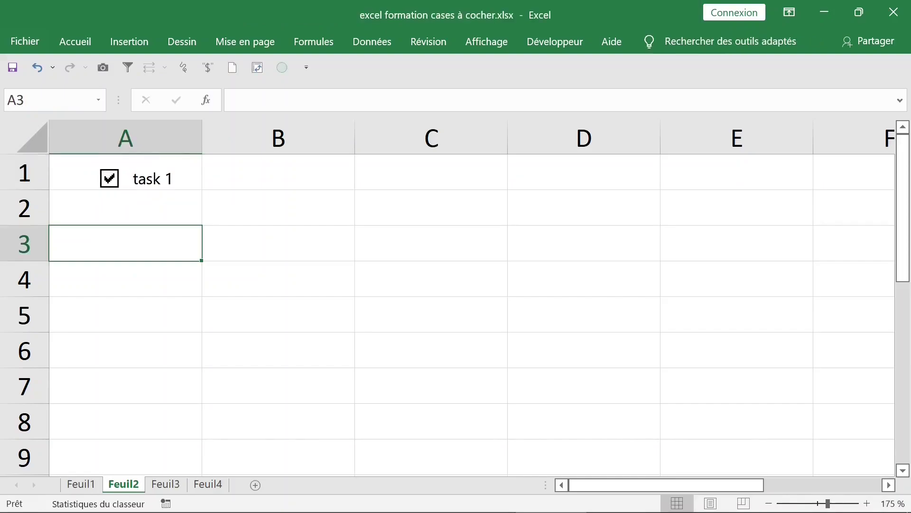
click(110, 178)
click(109, 179)
click(109, 179)
click(109, 178)
click(109, 178)
right_click(136, 179)
key(Escape)
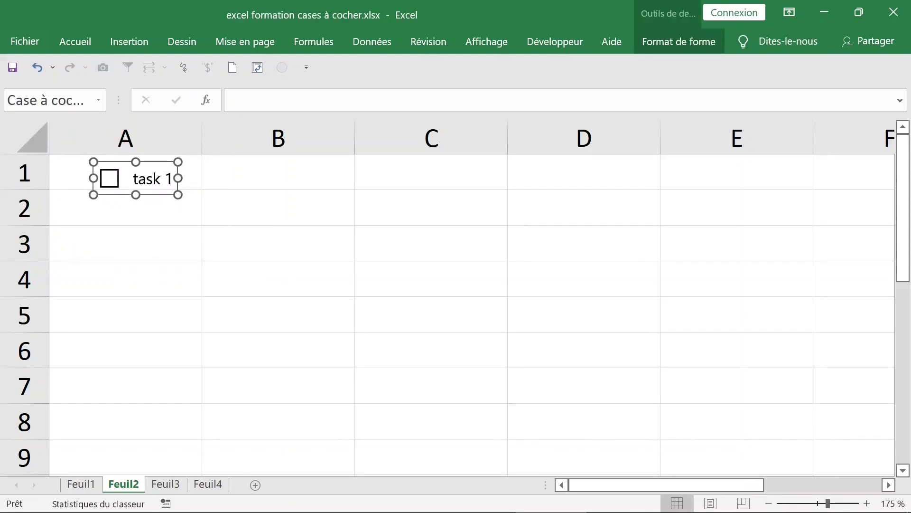
- Duplicate the task 1 checkbox into row 2, relabel it 'task 2', and align it under task 1
key(ctrl+d)
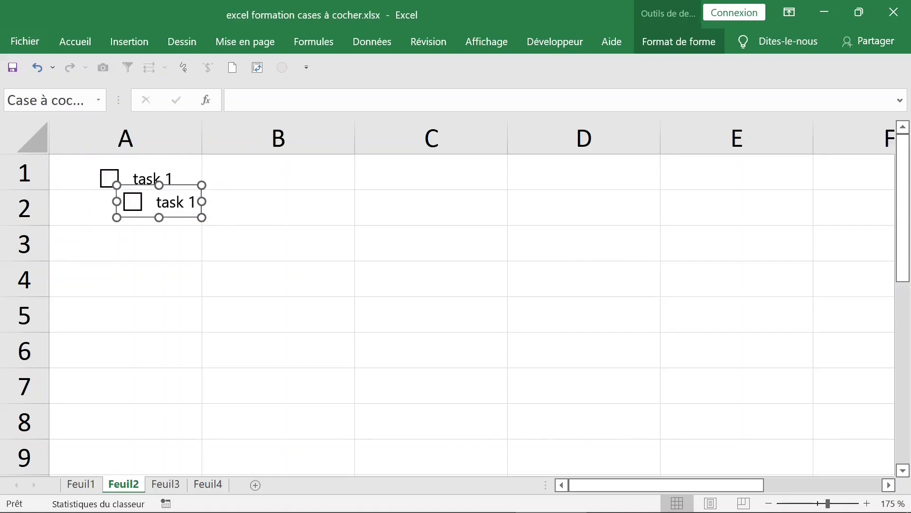
drag(175, 202, 141, 206)
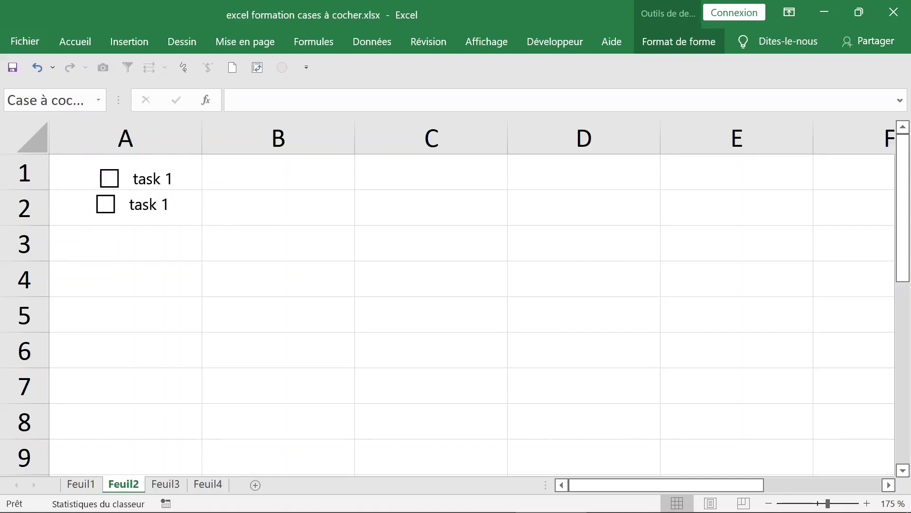
click(114, 207)
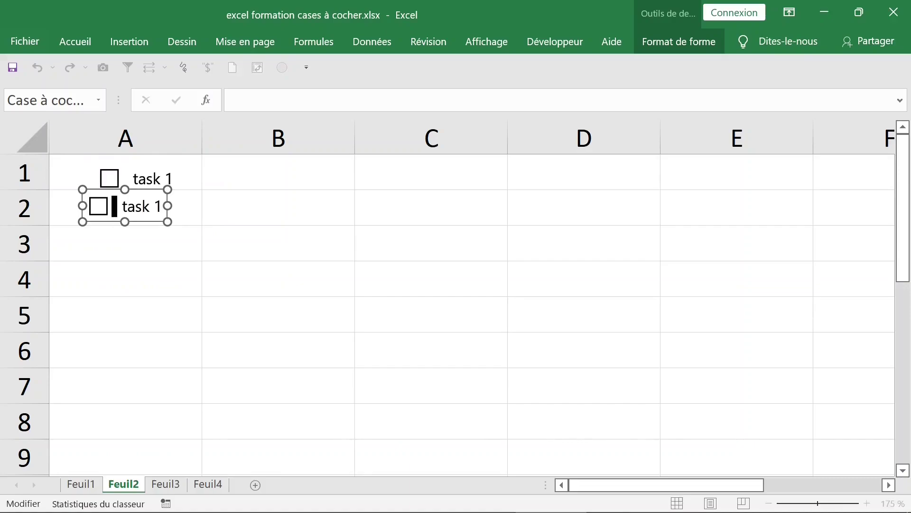
text(task )
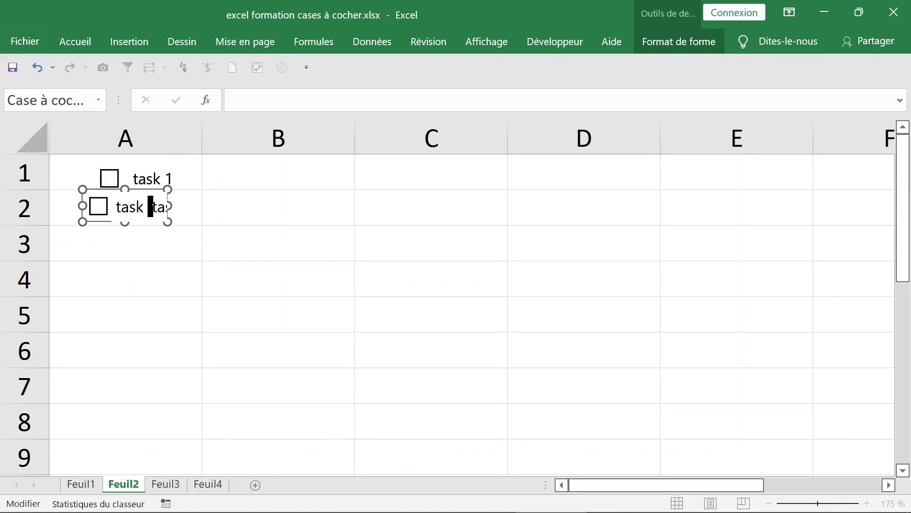
text(2)
key(Delete)
key(Delete)
key(Delete)
key(Escape)
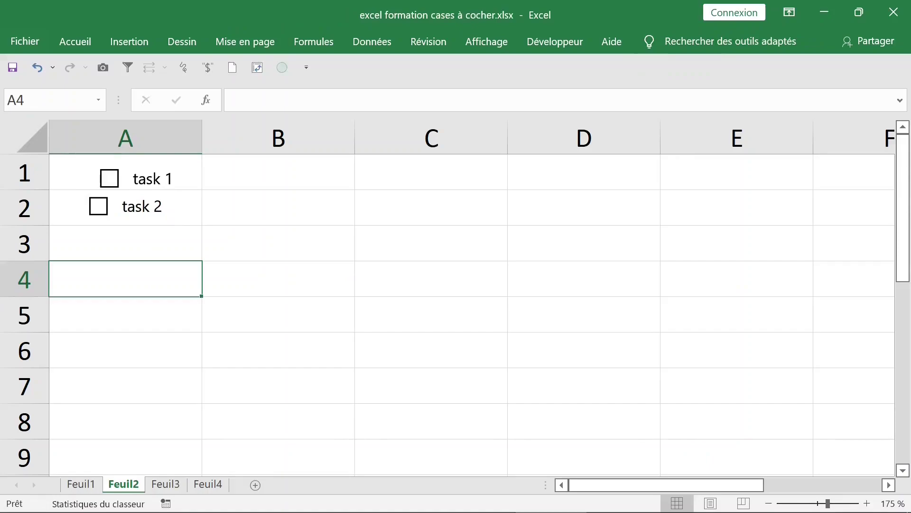
right_click(105, 206)
key(Escape)
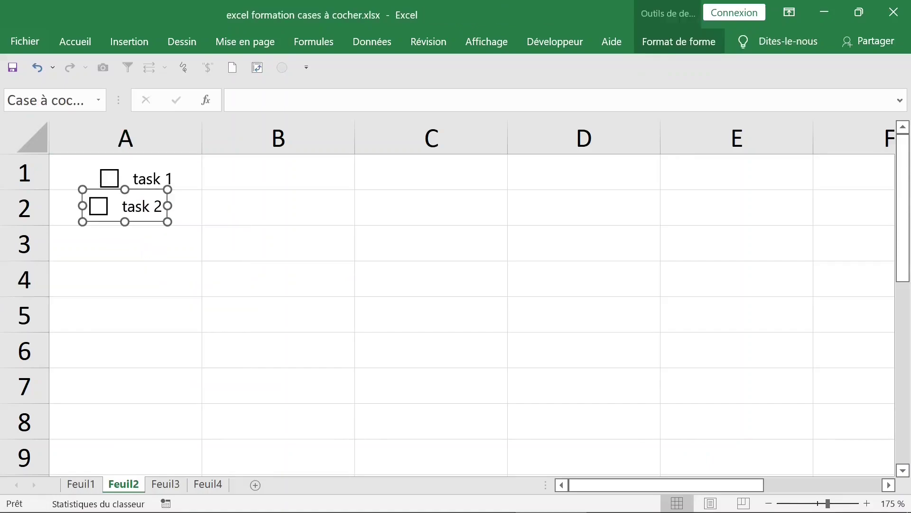
drag(142, 206, 153, 206)
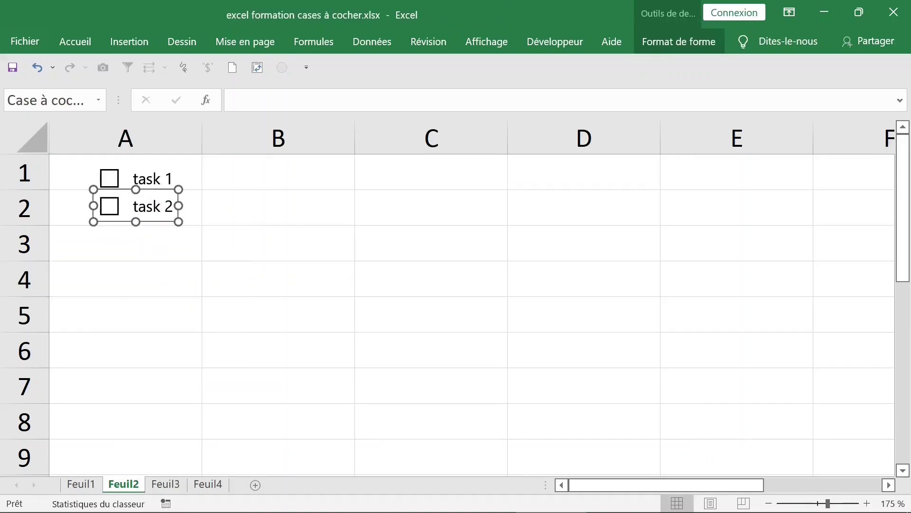
click(125, 243)
- Paste another checkbox copy into row 3 and relabel it 'task 3'
right_click(129, 211)
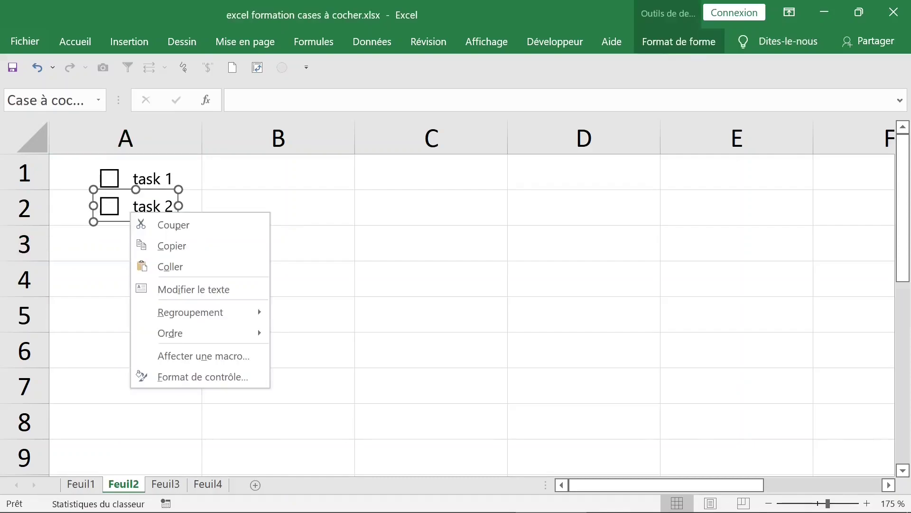
key(Escape)
key(Escape)
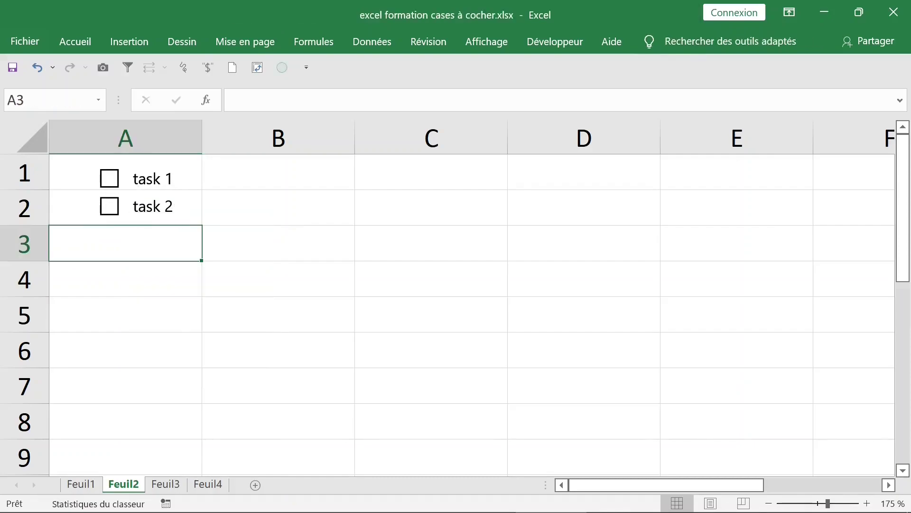
key(ctrl+v)
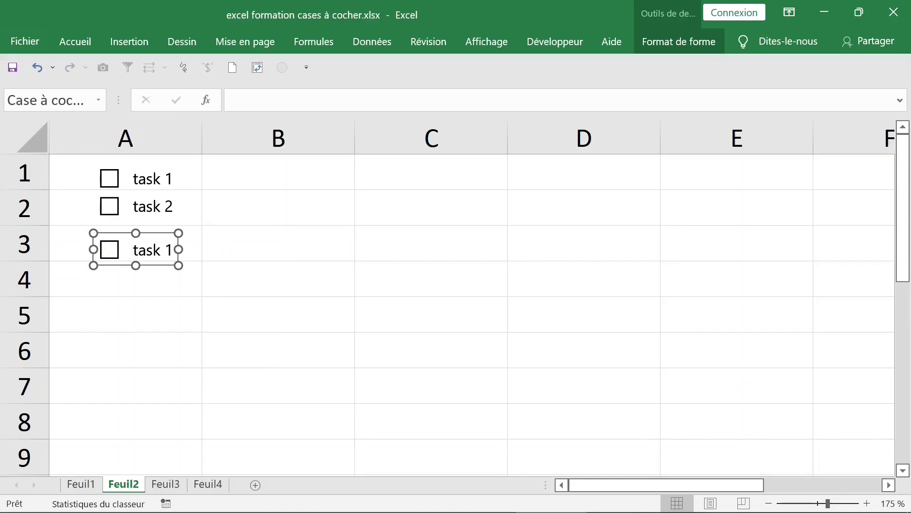
click(125, 250)
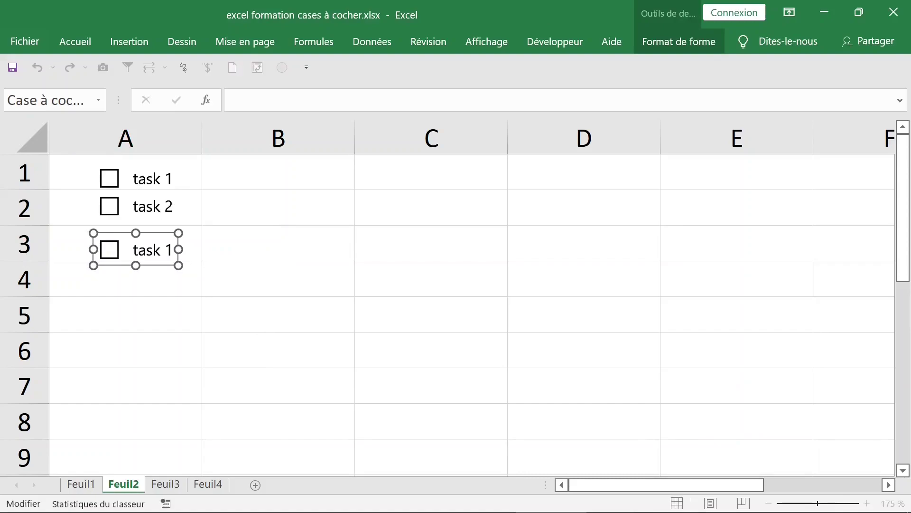
text(ta)
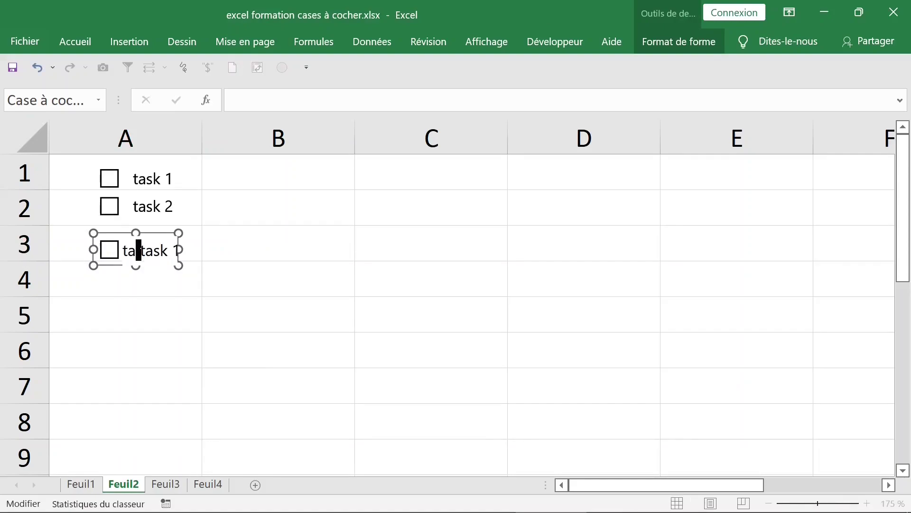
text(sk 3)
key(Delete)
key(Delete)
key(Delete)
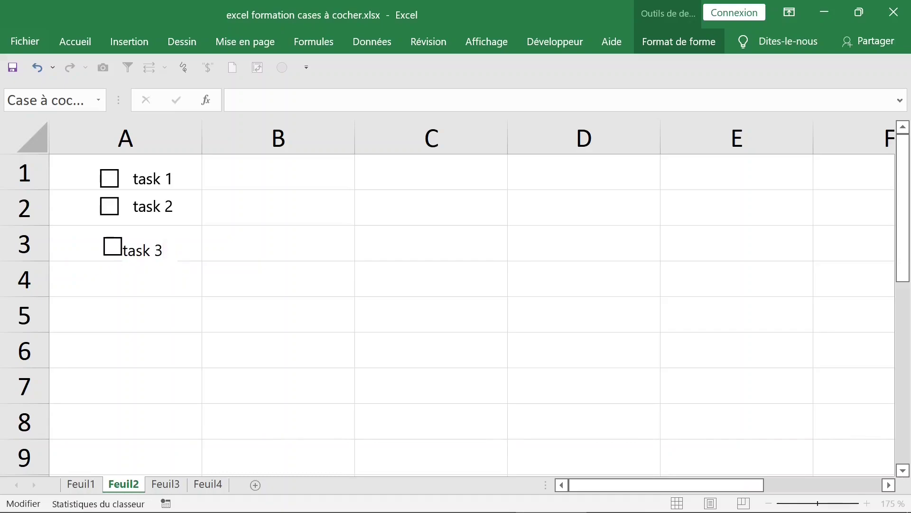
- Toggle the task 1, task 2 and task 3 checkboxes on and off, ending with all three ticked
click(278, 278)
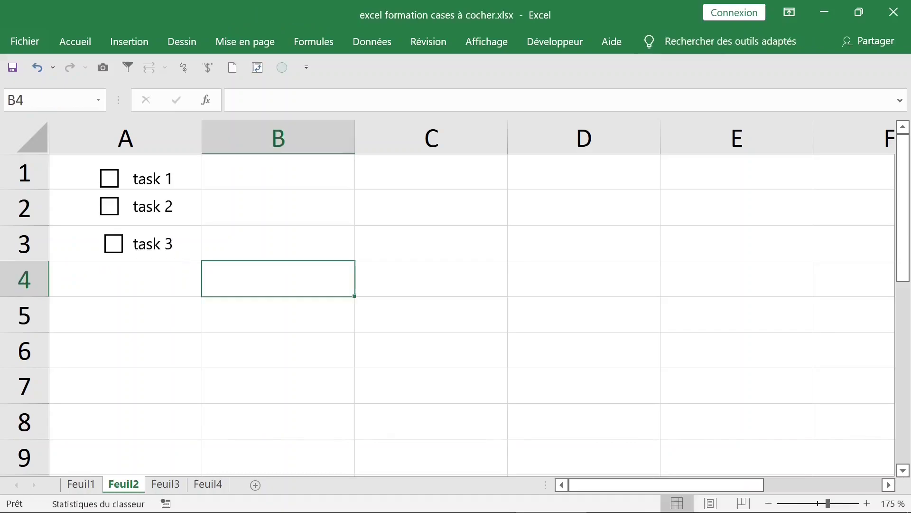
click(110, 178)
click(110, 207)
click(113, 244)
click(110, 206)
click(109, 178)
click(109, 206)
click(113, 244)
click(109, 206)
click(109, 178)
click(109, 206)
click(114, 243)
- Select the task 1 checkbox without changing its ticked state
click(278, 208)
right_click(109, 178)
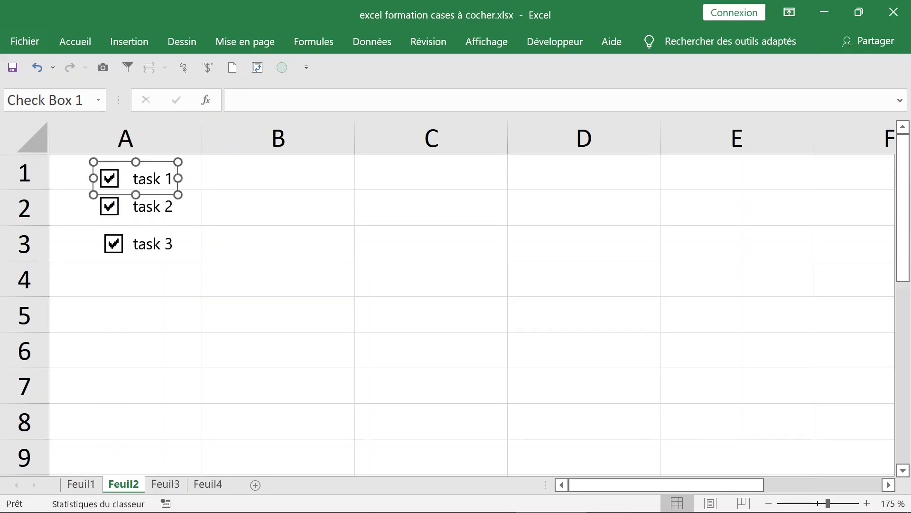
click(173, 224)
- In Format de contrôle for task 1, set the Cellule liée to $B$1
right_click(111, 163)
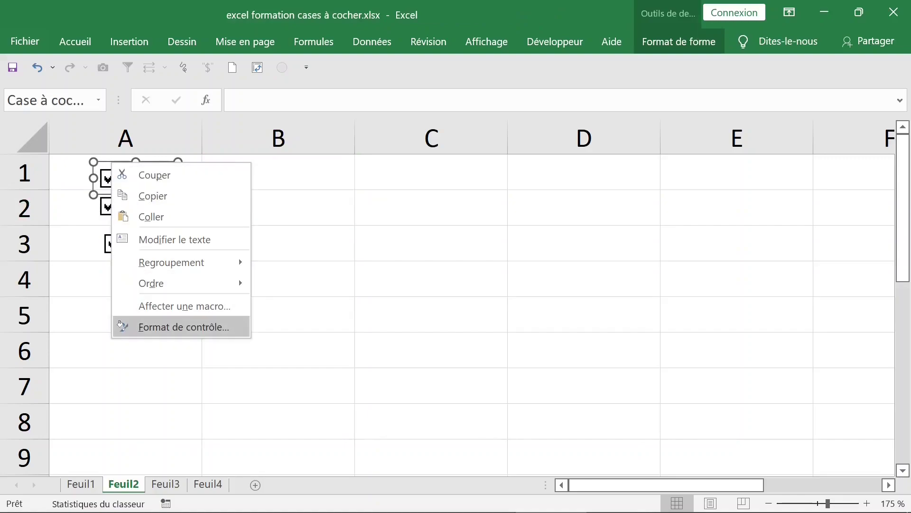
click(184, 327)
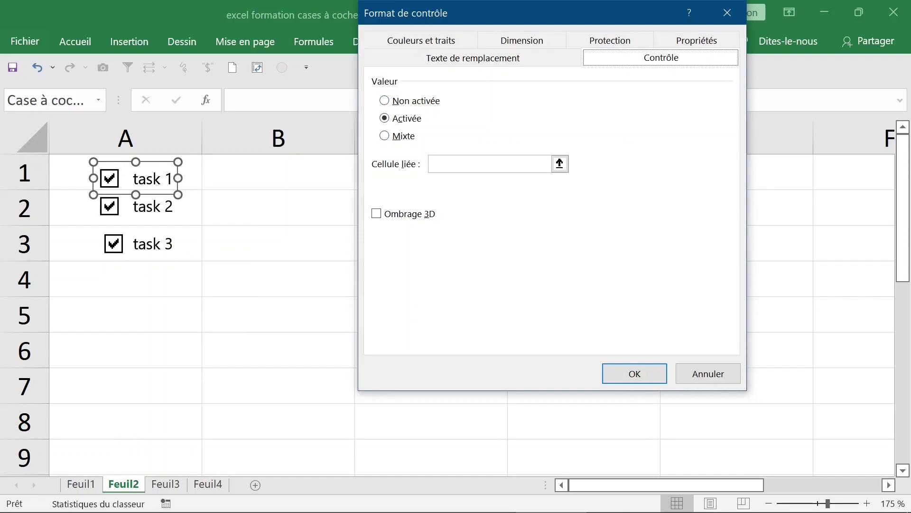
click(489, 164)
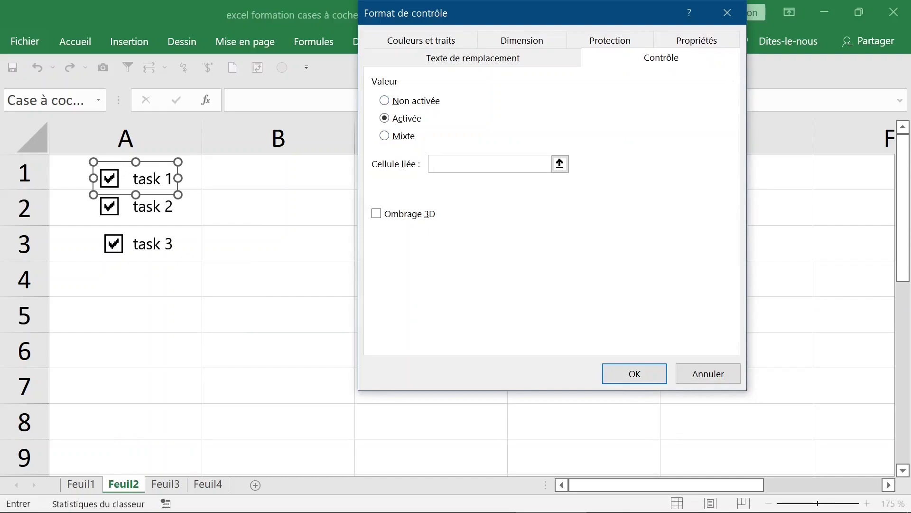
click(278, 172)
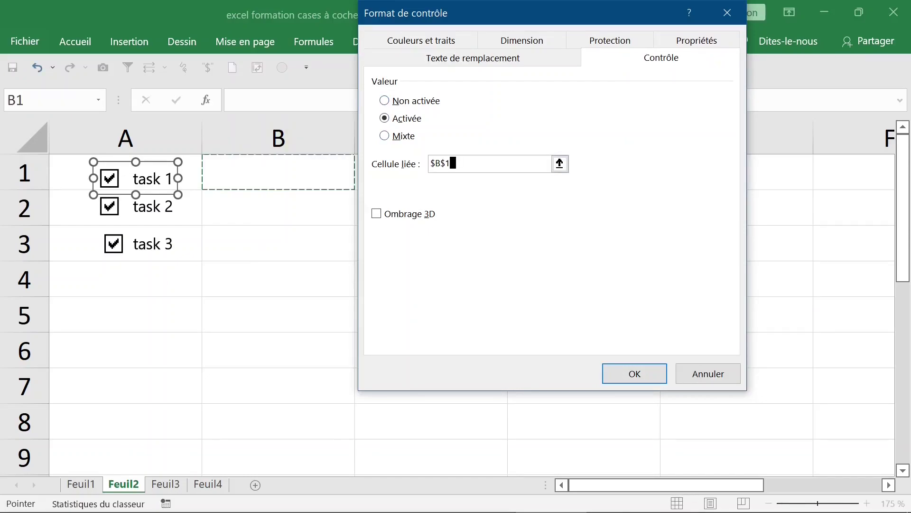
click(634, 373)
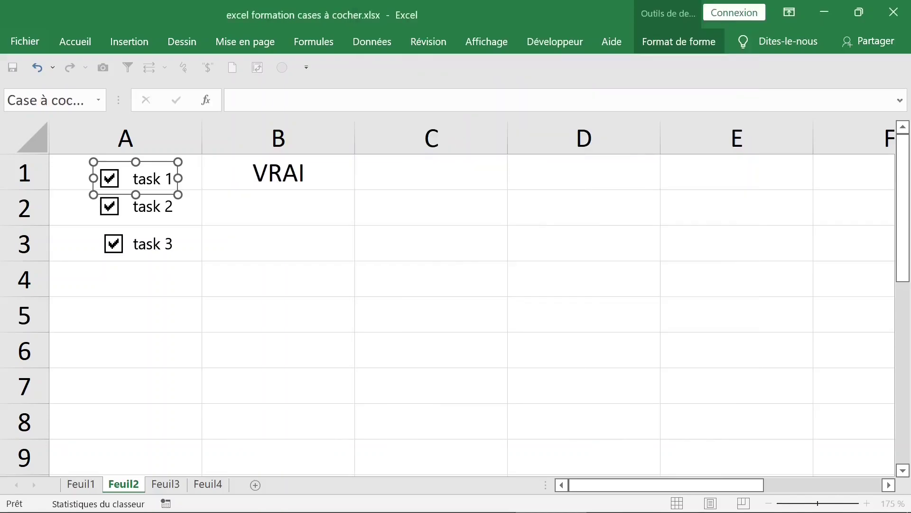
click(278, 278)
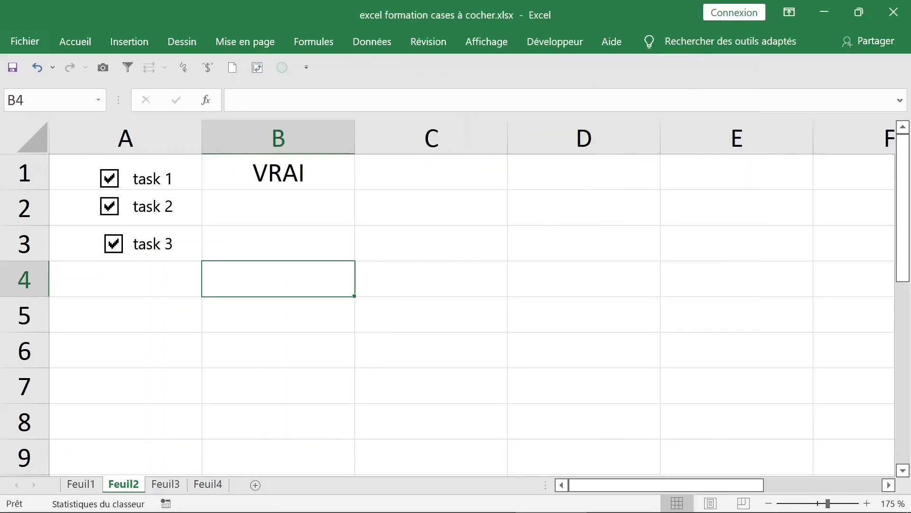
click(109, 178)
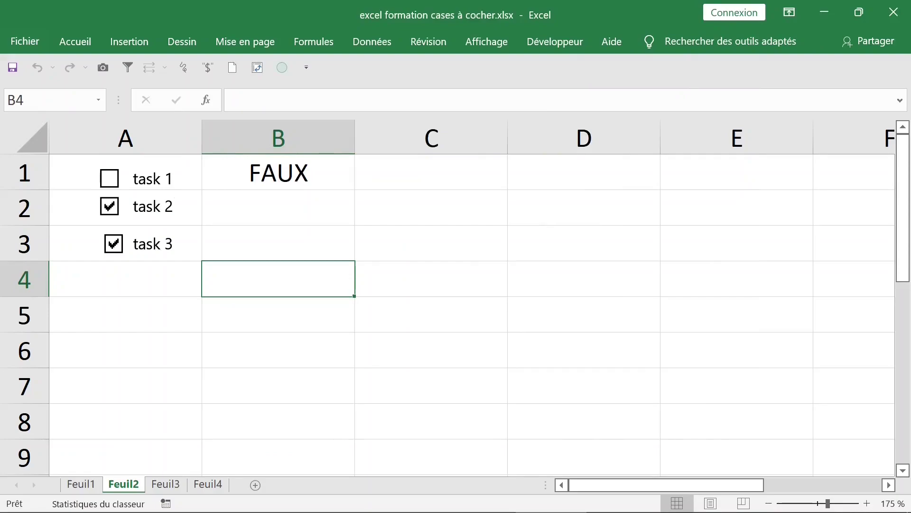
click(109, 178)
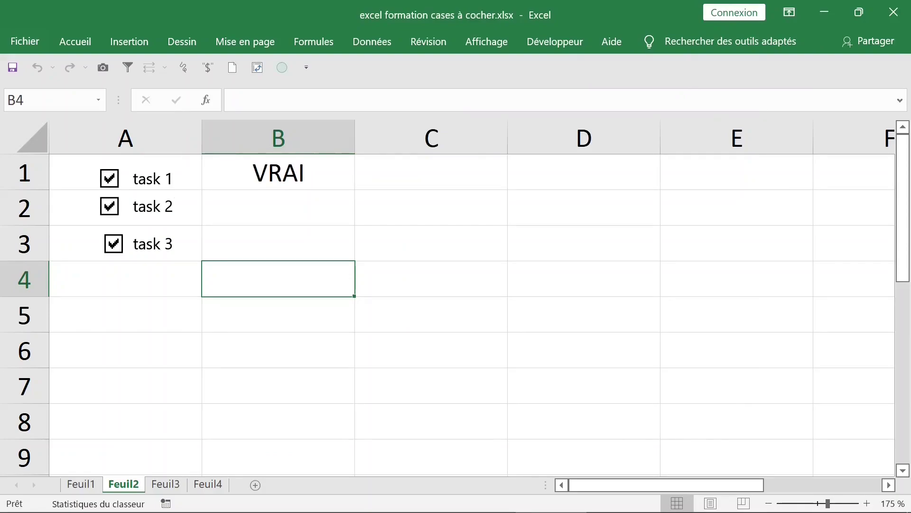
right_click(138, 203)
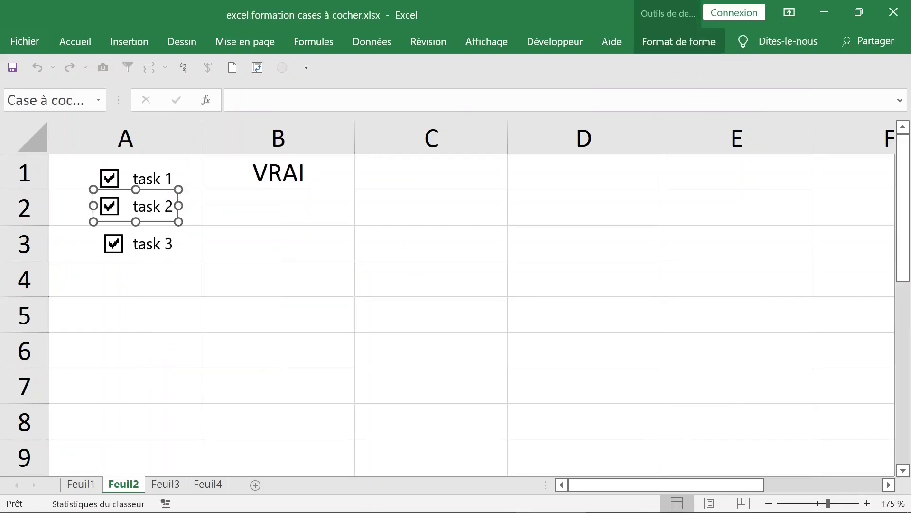
- Link the task 2 checkbox to cell B2 via Format de contrôle
right_click(119, 212)
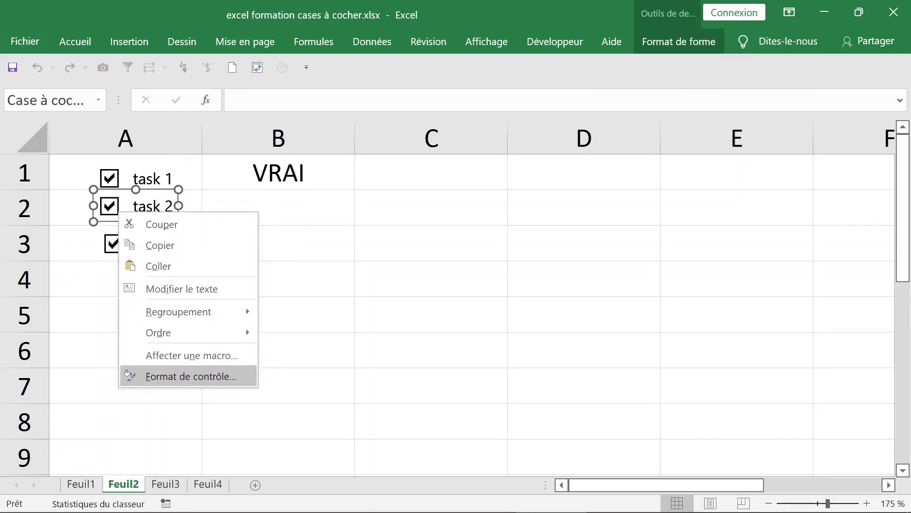
click(190, 376)
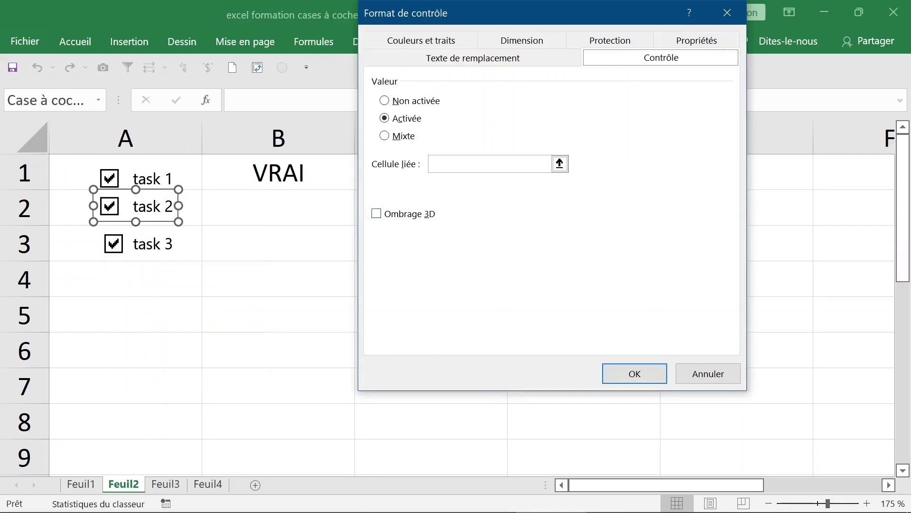
click(489, 164)
click(278, 207)
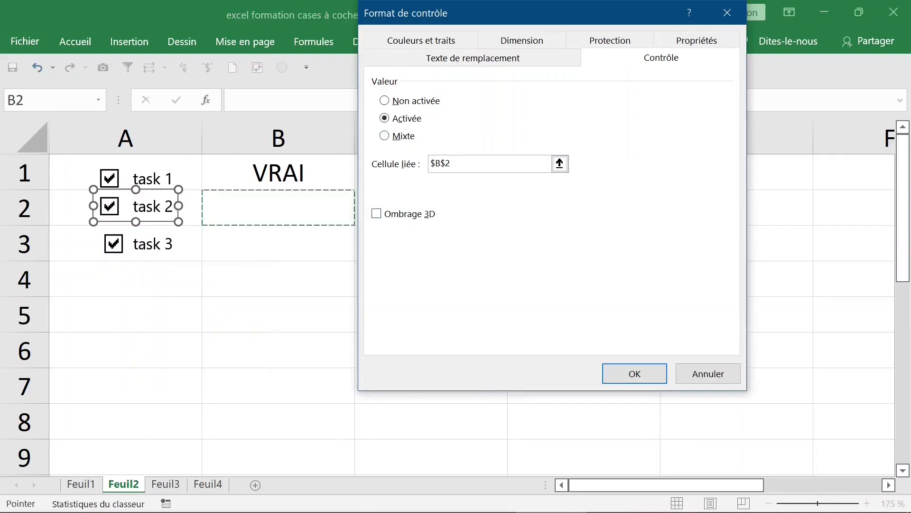
click(634, 373)
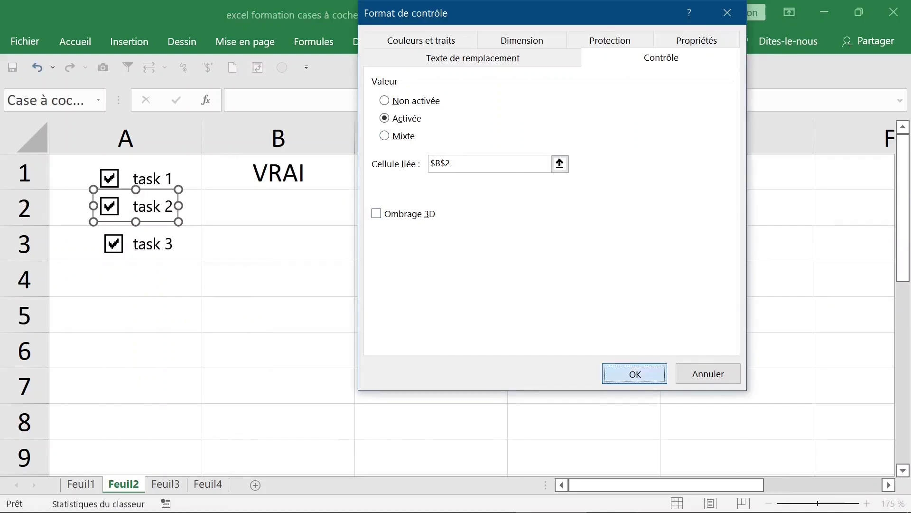
click(278, 279)
- Link the task 3 checkbox to cell B3 via Format de contrôle
right_click(155, 242)
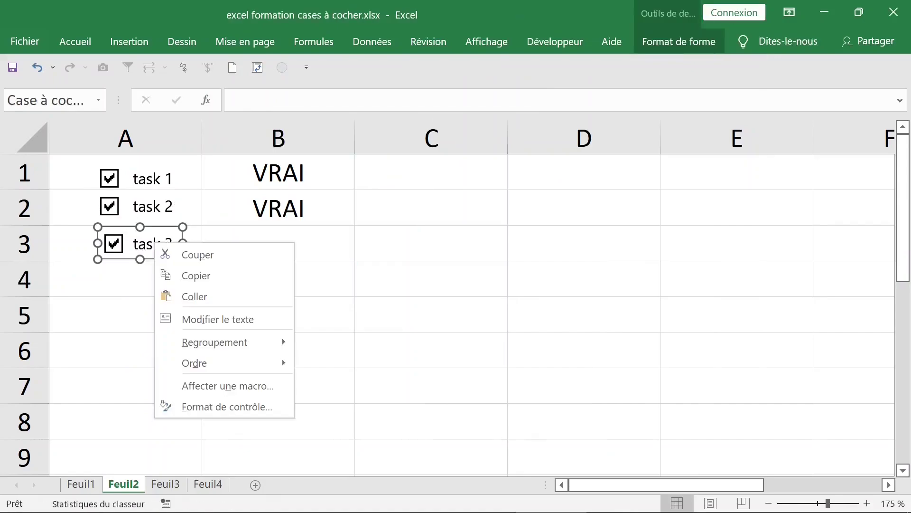
key(Escape)
key(shift+F10)
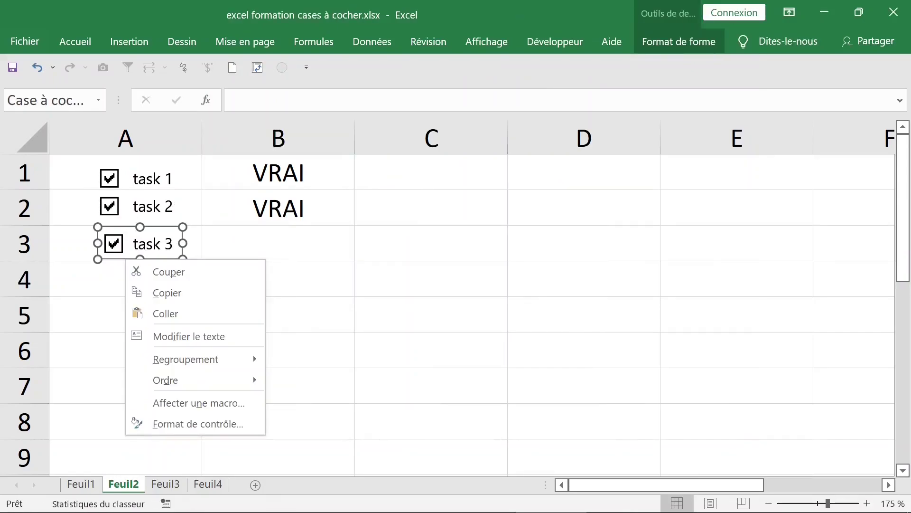
key(Up)
key(Return)
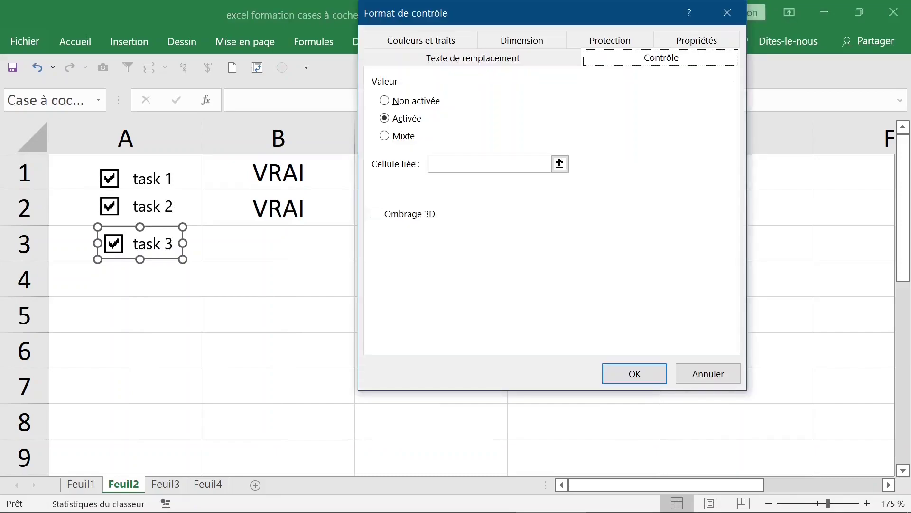
click(489, 164)
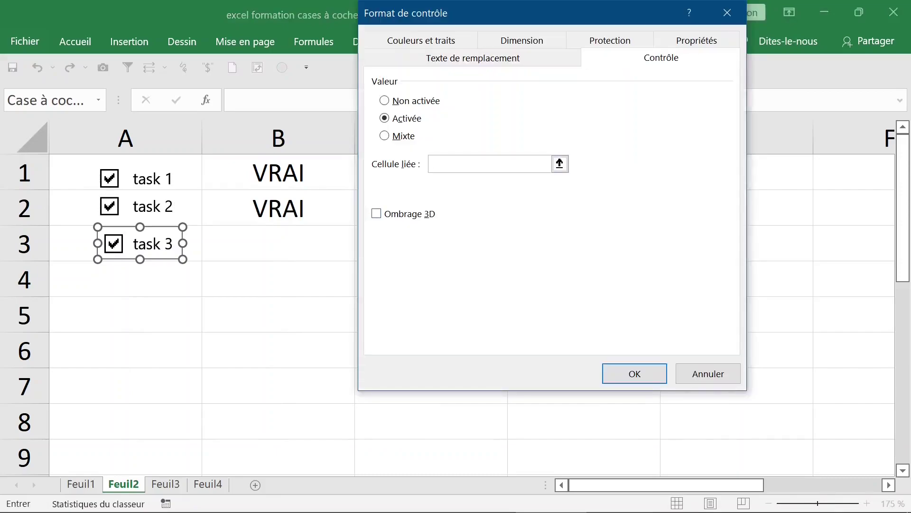
click(279, 243)
key(Return)
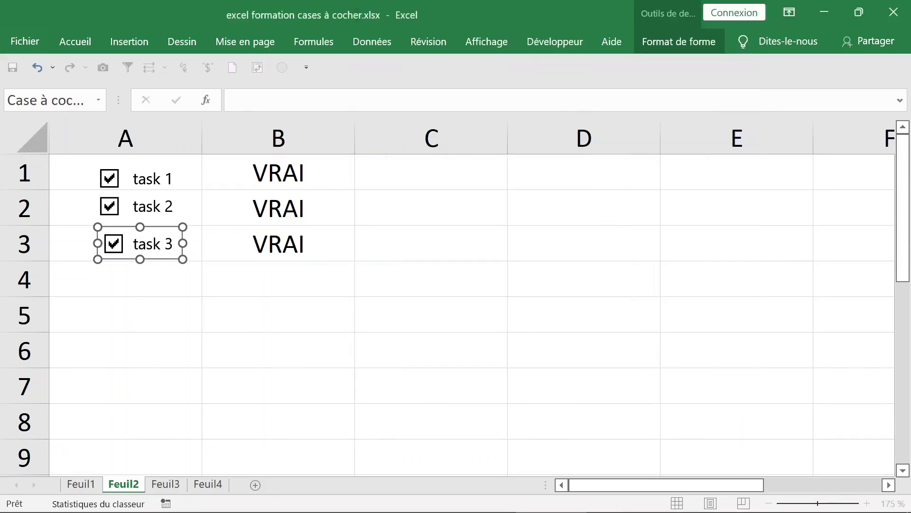
- Untick all three tasks, then tick task 1 and task 2 so B1:B3 read VRAI, VRAI, FAUX
click(279, 279)
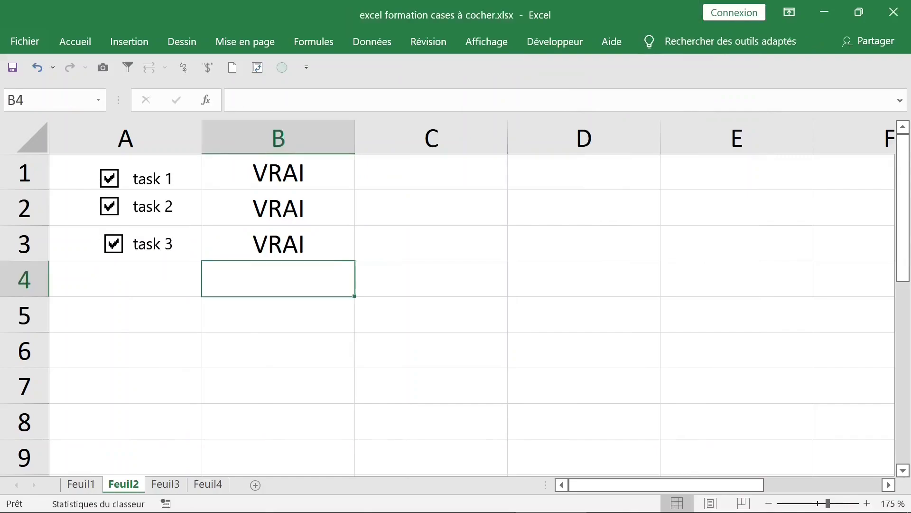
click(113, 244)
click(109, 206)
click(109, 178)
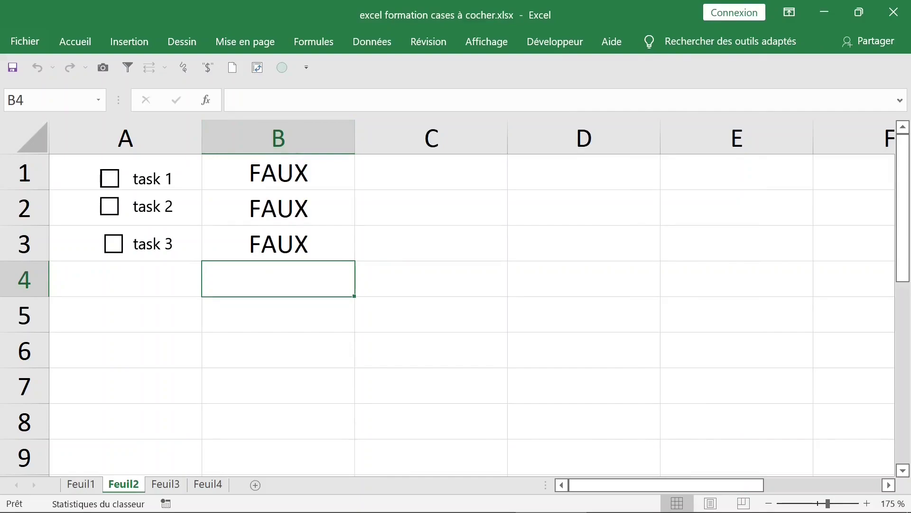
click(109, 179)
click(110, 206)
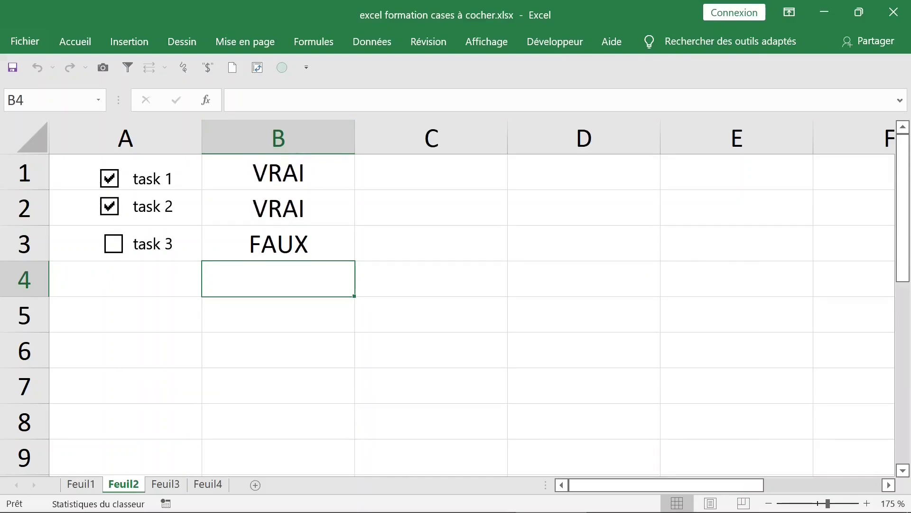
click(431, 172)
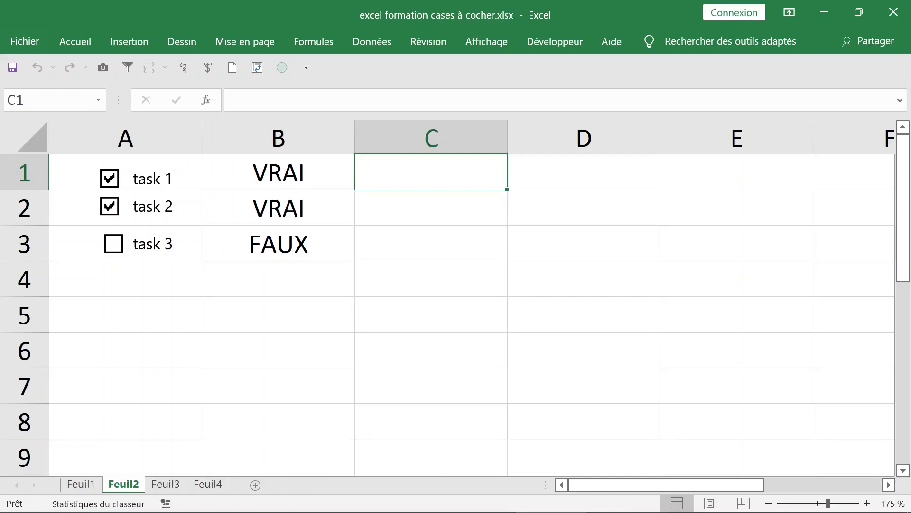
- Enter =NB.SI(B1:B3;"vrai") in C1, which returns 2
text(=n)
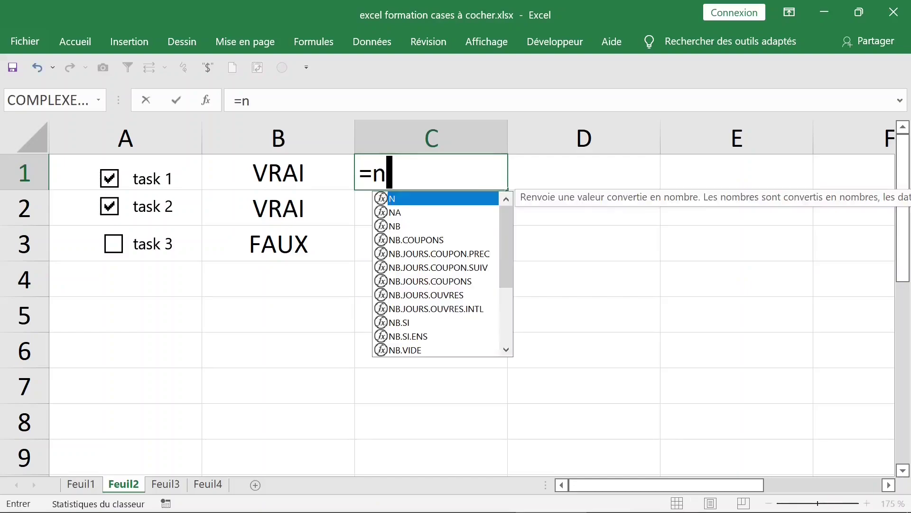
text(b.s)
key(Tab)
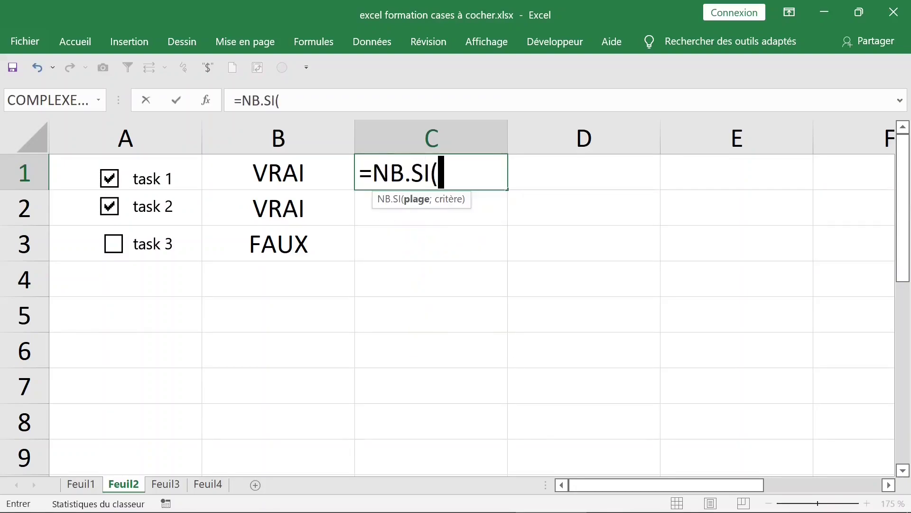
drag(278, 172, 278, 243)
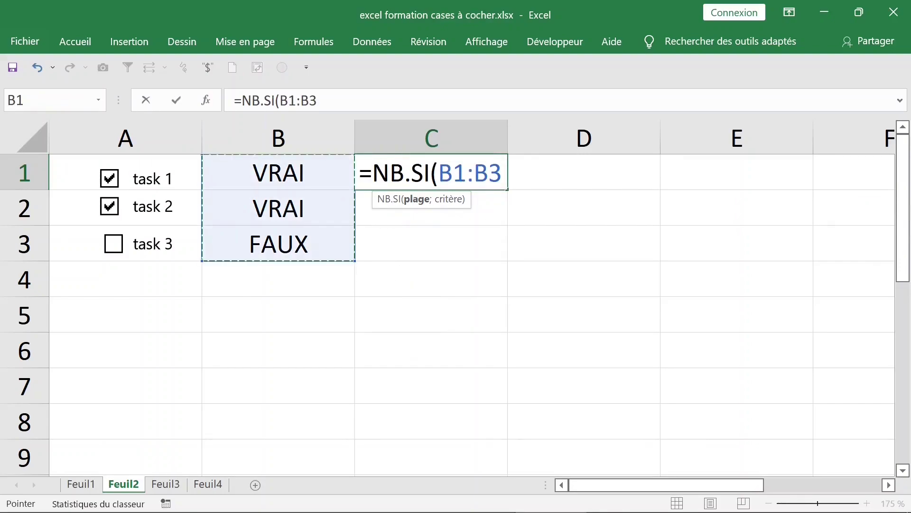
text(;)
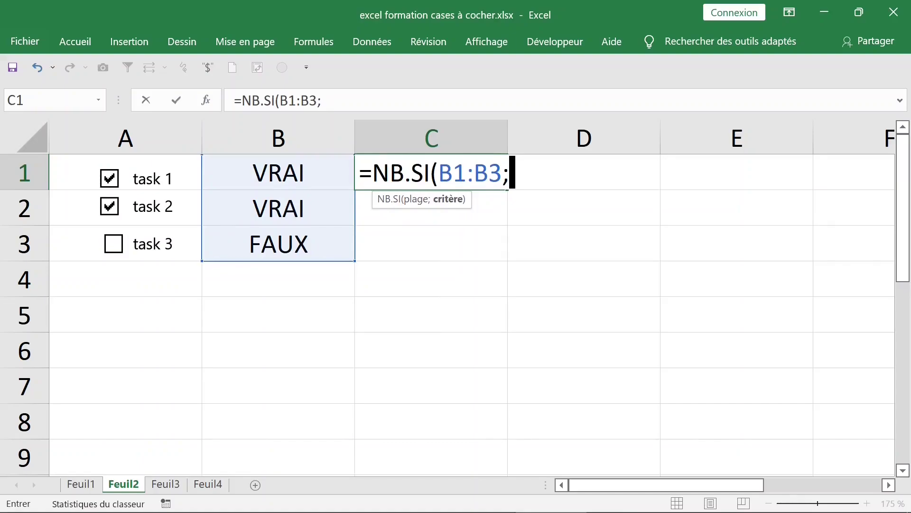
text("va)
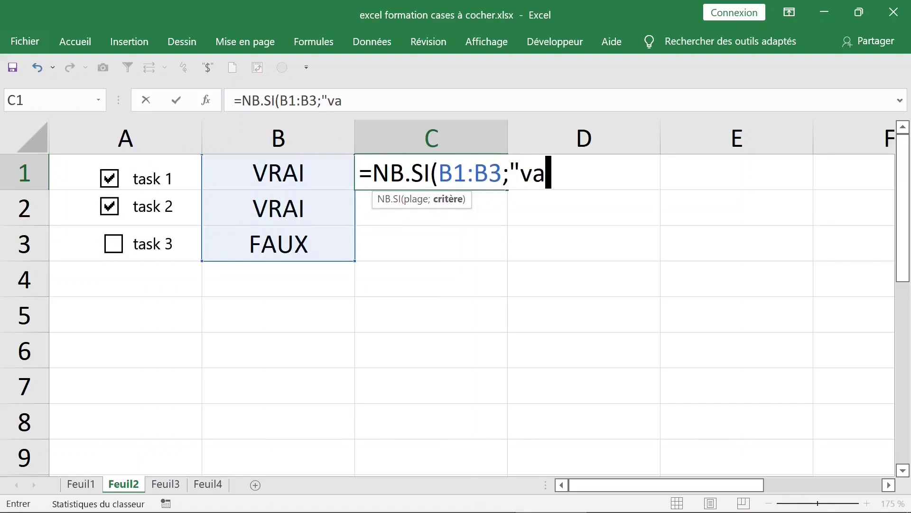
text(ri)
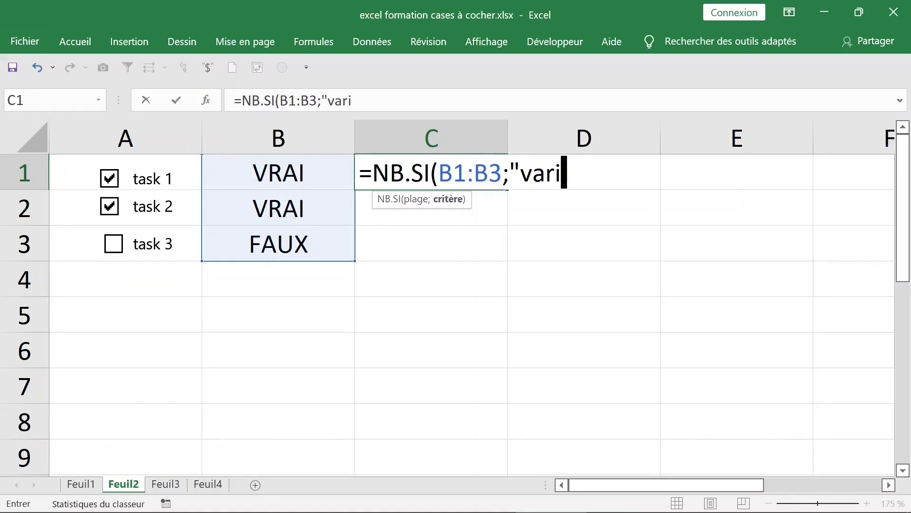
key(BackSpace)
key(BackSpace)
key(BackSpace)
text(r)
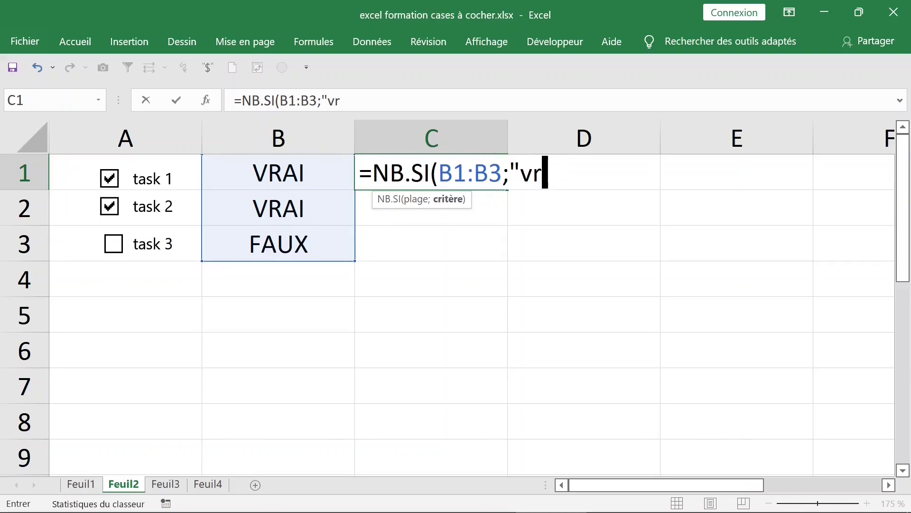
text(ai")
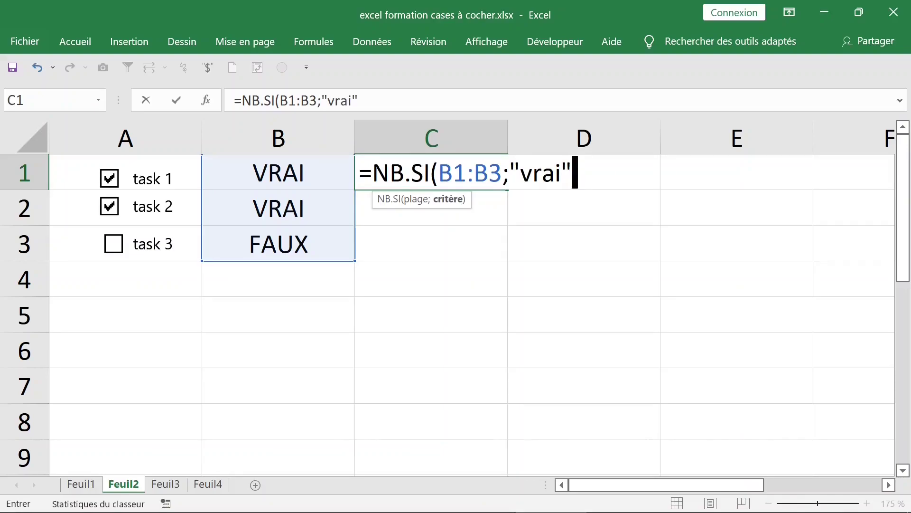
key(Return)
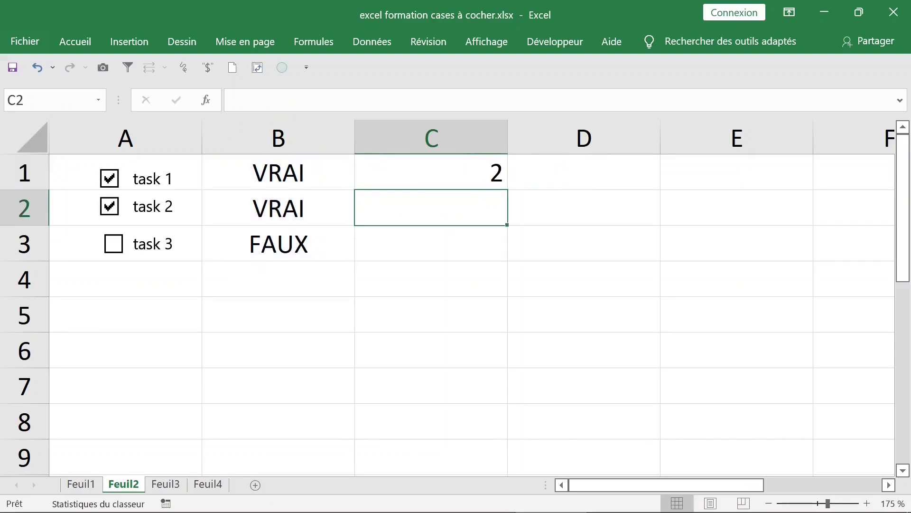
- Toggle the task checkboxes and watch C1's count rise to 3, then fall to 0
click(113, 243)
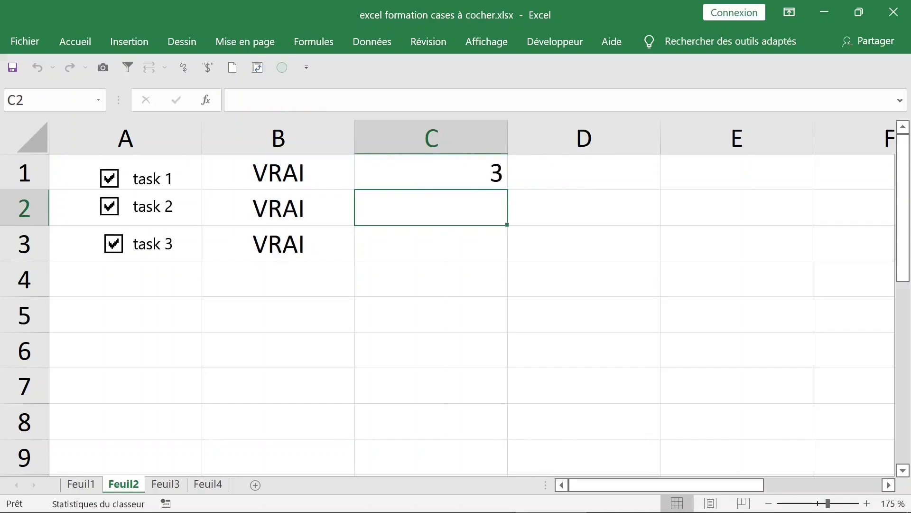
click(431, 172)
click(110, 206)
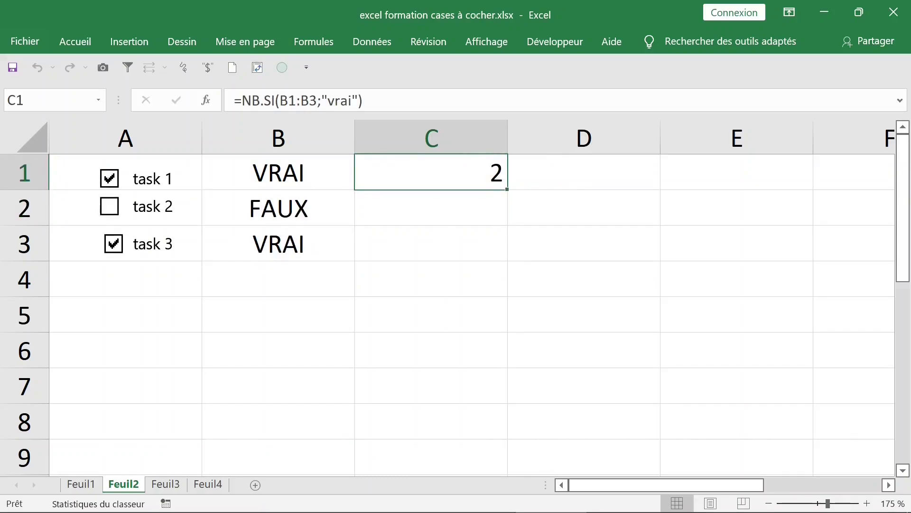
click(113, 244)
click(109, 178)
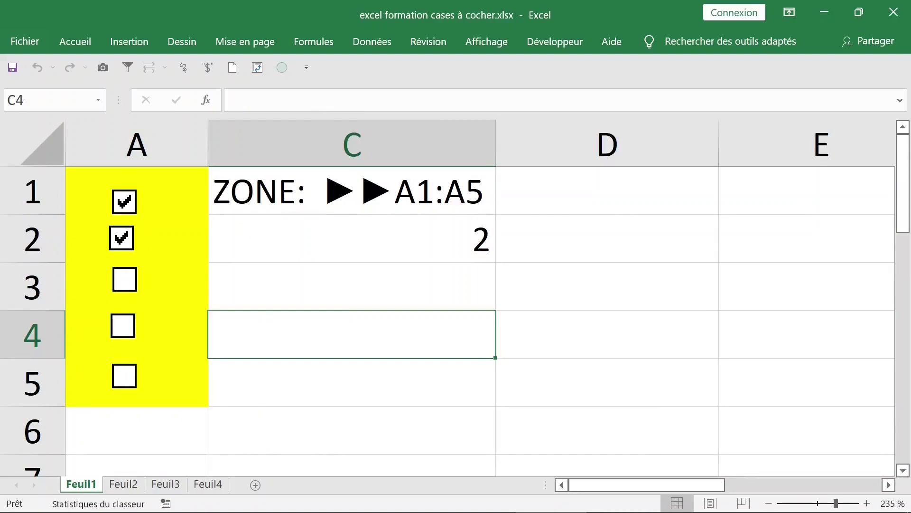
- Prefix C2's NB.SI formula with " le total des cases cochées est :"& so it reads the label followed by 2
click(352, 238)
double_click(392, 239)
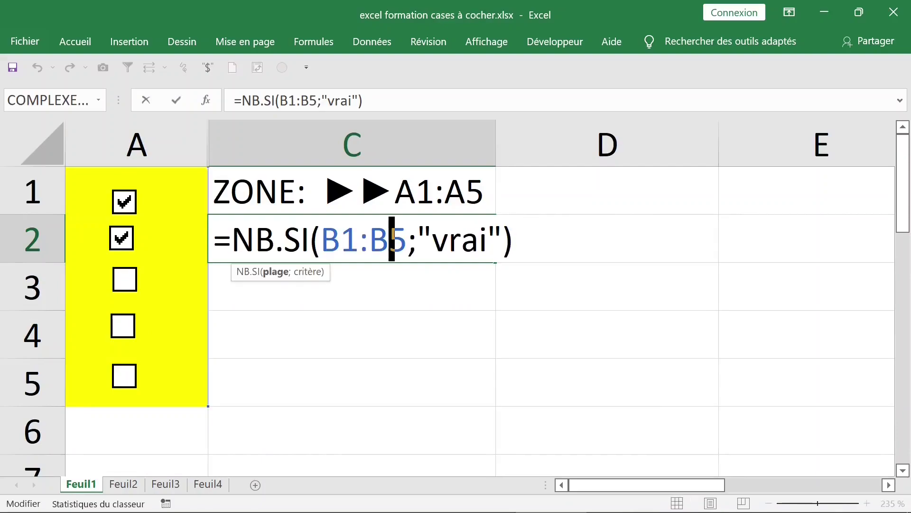
key(Escape)
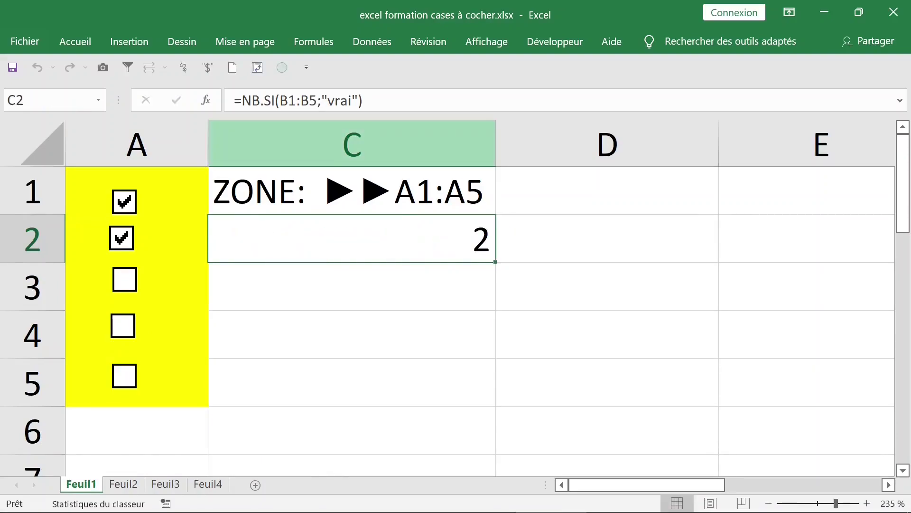
click(242, 100)
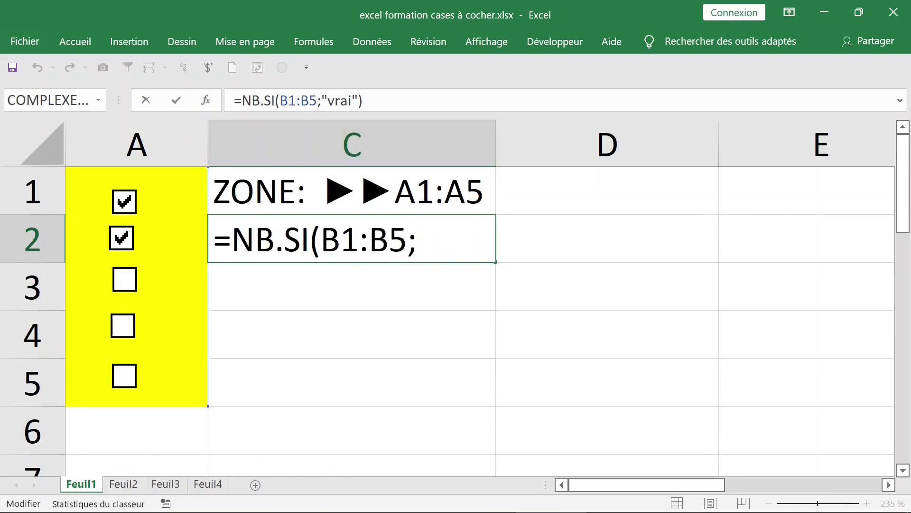
text(" le)
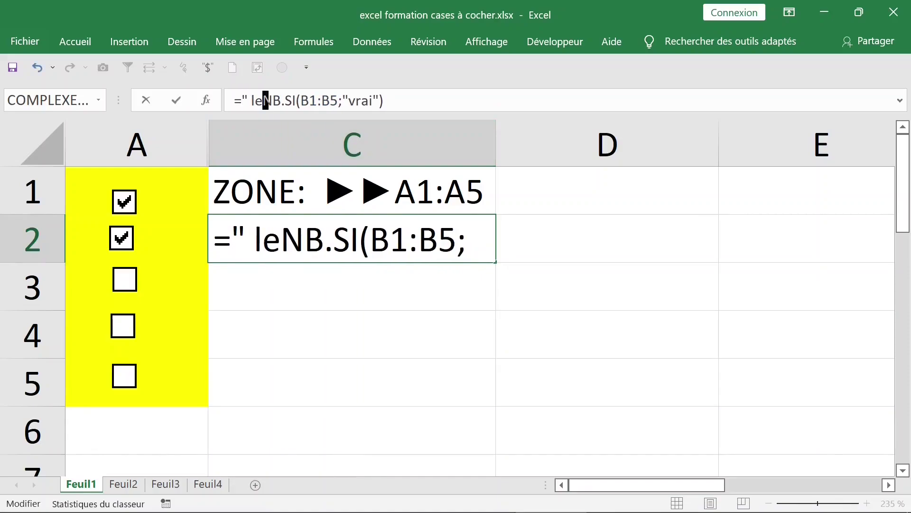
text( total des  cases cochées est :"&)
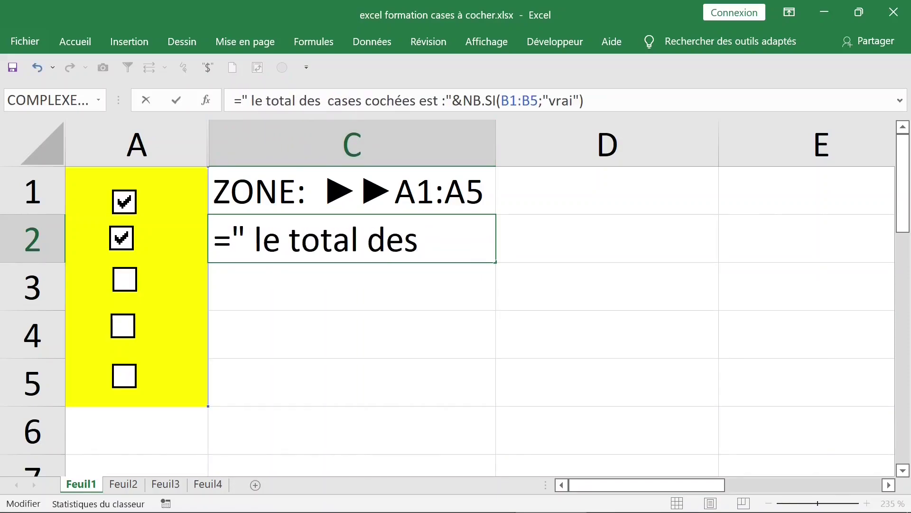
drag(584, 100, 255, 100)
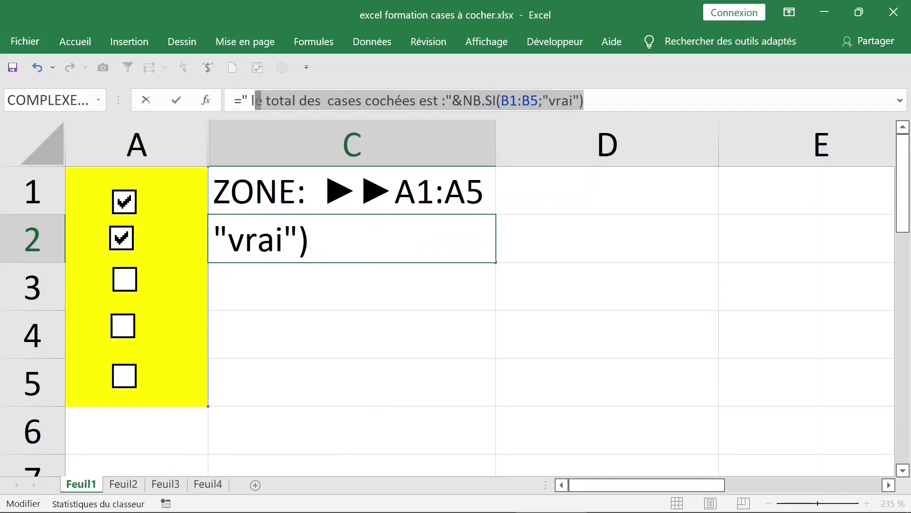
key(Return)
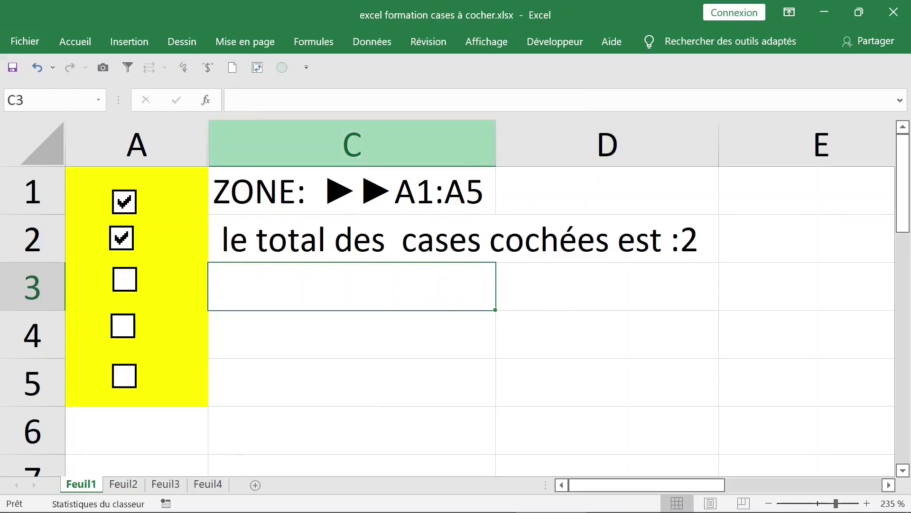
- Autofit column C and tick the checkboxes in A3, A4 and A5 so C2's total reaches 5
double_click(496, 142)
click(459, 238)
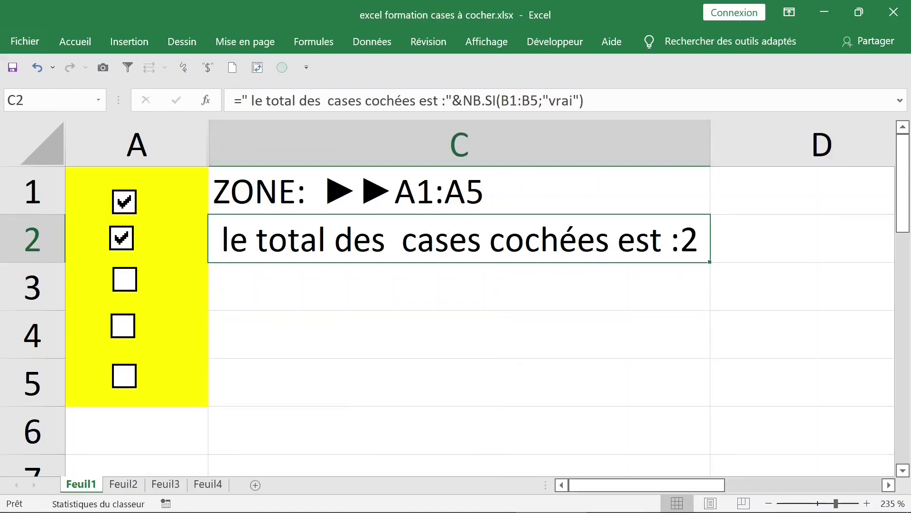
click(124, 279)
click(123, 326)
click(125, 375)
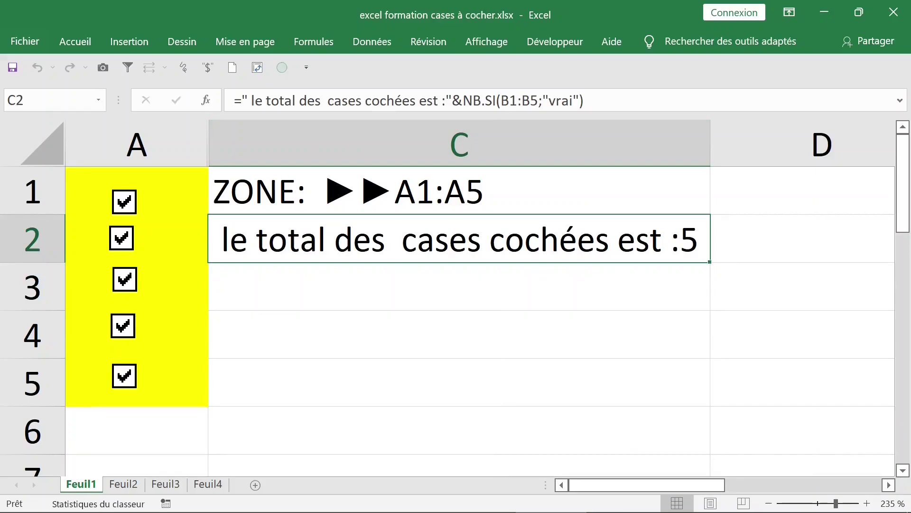